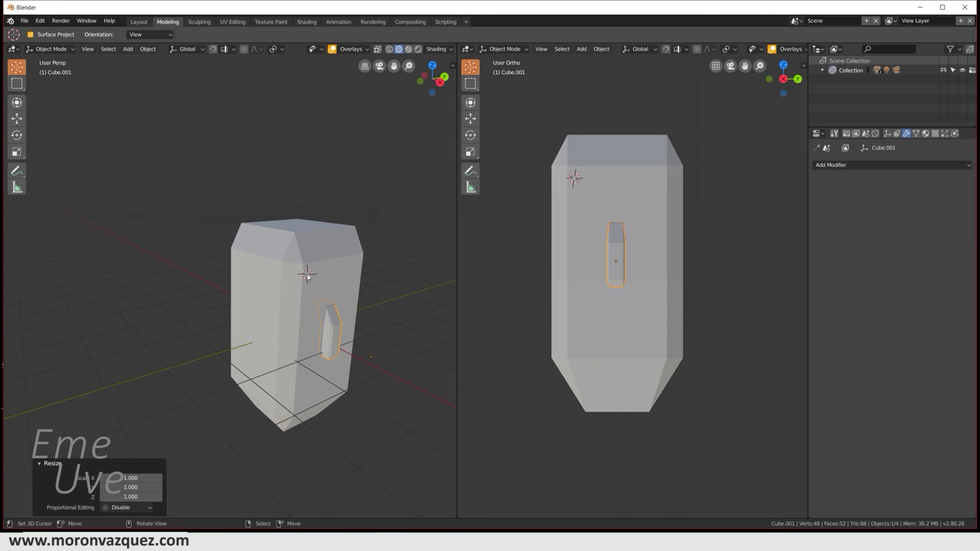
Step: Add a UV sphere and trim away its lower half to make a half-sphere eye
{"action": "key", "text": "shift+a"}
{"action": "left_click", "coordinate": [260, 191]}
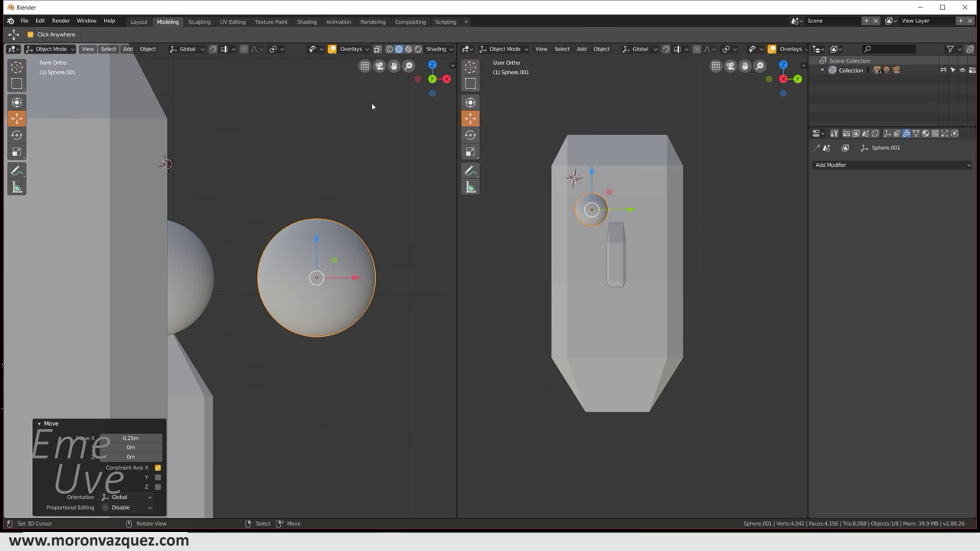
{"action": "key", "text": "Tab"}
{"action": "left_click_drag", "start_coordinate": [457, 98], "coordinate": [522, 98]}
{"action": "key", "text": "alt+z"}
{"action": "scroll", "coordinate": [504, 377], "scroll_direction": "up", "scroll_amount": 3}
{"action": "key", "text": "alt+a"}
{"action": "key", "text": "b"}
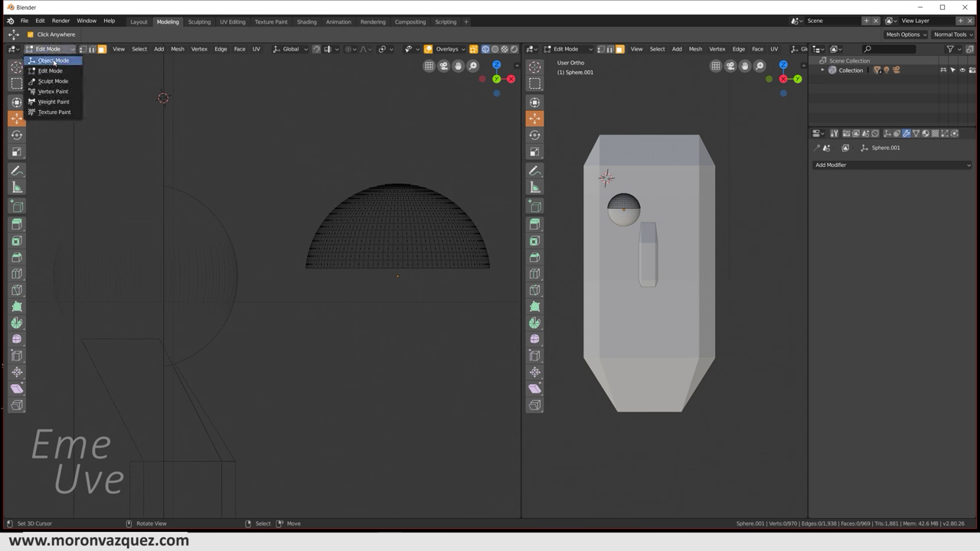
{"action": "left_click", "coordinate": [53, 61]}
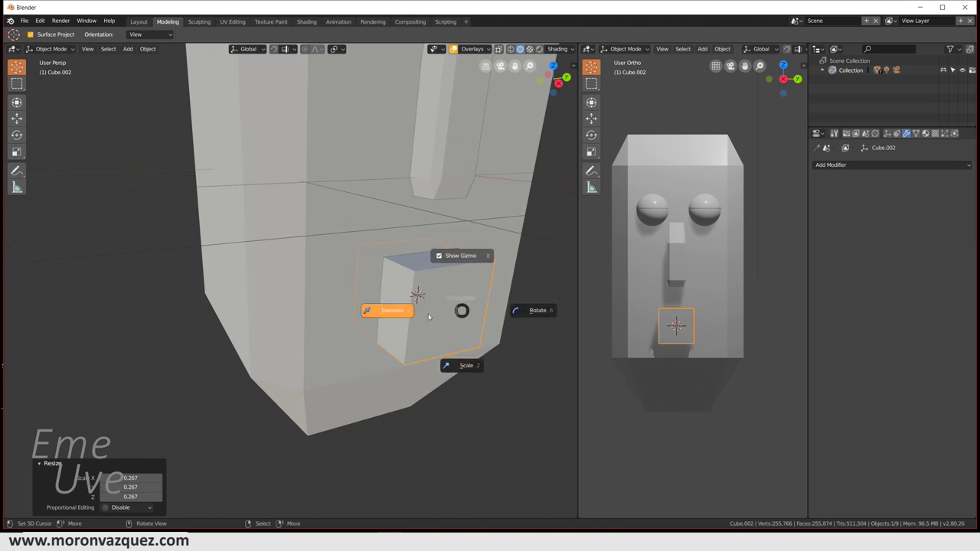
Step: Shape a subdivided cube into smooth lips and place them below the nose
{"action": "left_click", "coordinate": [50, 72]}
{"action": "left_click", "coordinate": [16, 273]}
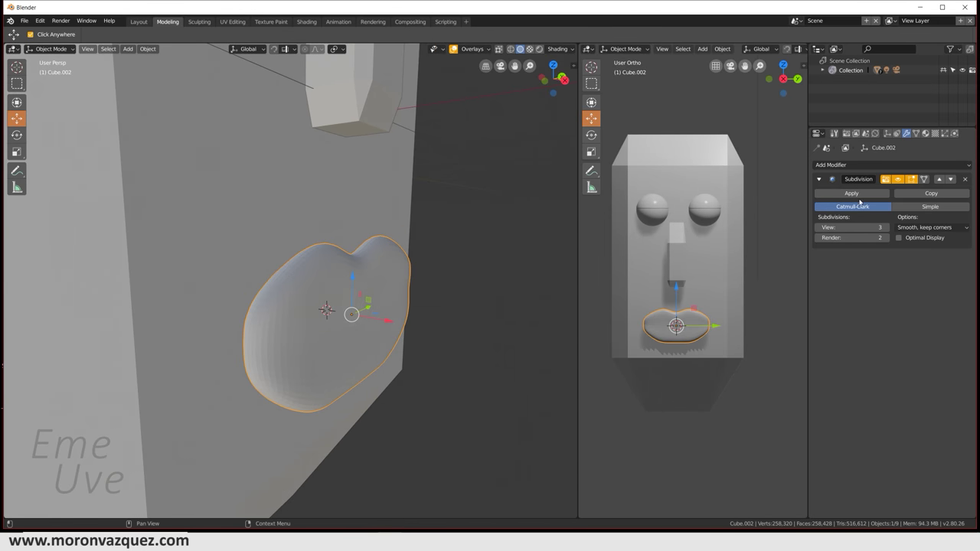
{"action": "left_click", "coordinate": [858, 196]}
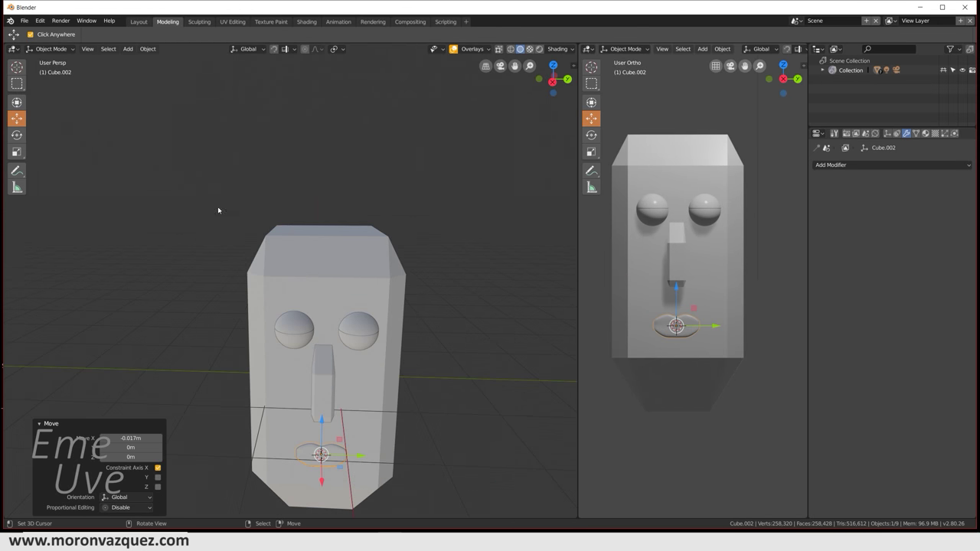
{"action": "key", "text": "shift+a"}
Step: Add a large sphere hair bun and duplicate it to both sides of the head
{"action": "left_click", "coordinate": [405, 184]}
{"action": "key", "text": "s"}
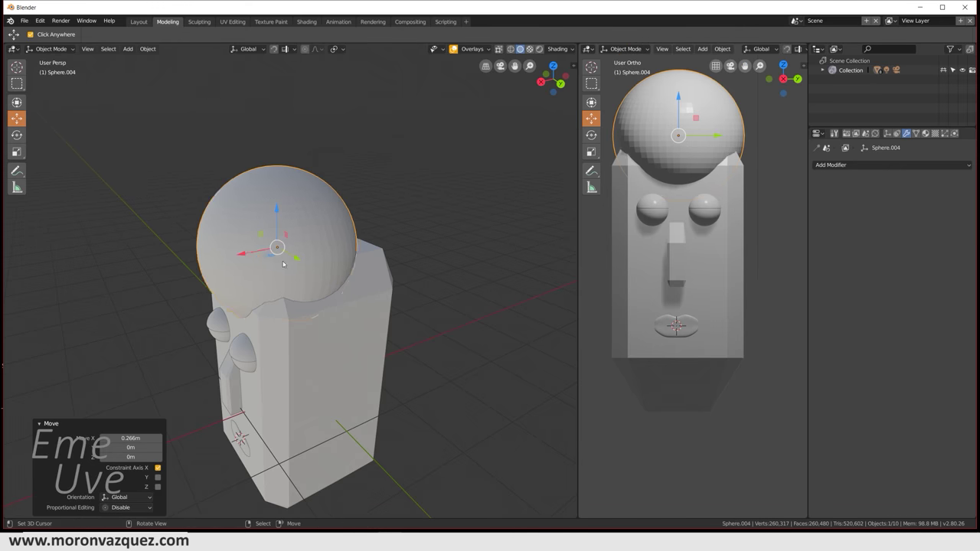
{"action": "key", "text": "shift+d"}
{"action": "left_click", "coordinate": [234, 281]}
{"action": "key", "text": "shift+d"}
{"action": "mouse_move", "coordinate": [305, 230]}
{"action": "middle_mouse_down"}
{"action": "mouse_move", "coordinate": [304, 332]}
{"action": "mouse_move", "coordinate": [402, 310]}
{"action": "middle_mouse_up"}
Step: Duplicate spheres for the top bun and ears, and copy the eye to the other side
{"action": "key", "text": "shift+d"}
{"action": "key", "text": "z"}
{"action": "left_click", "coordinate": [304, 333]}
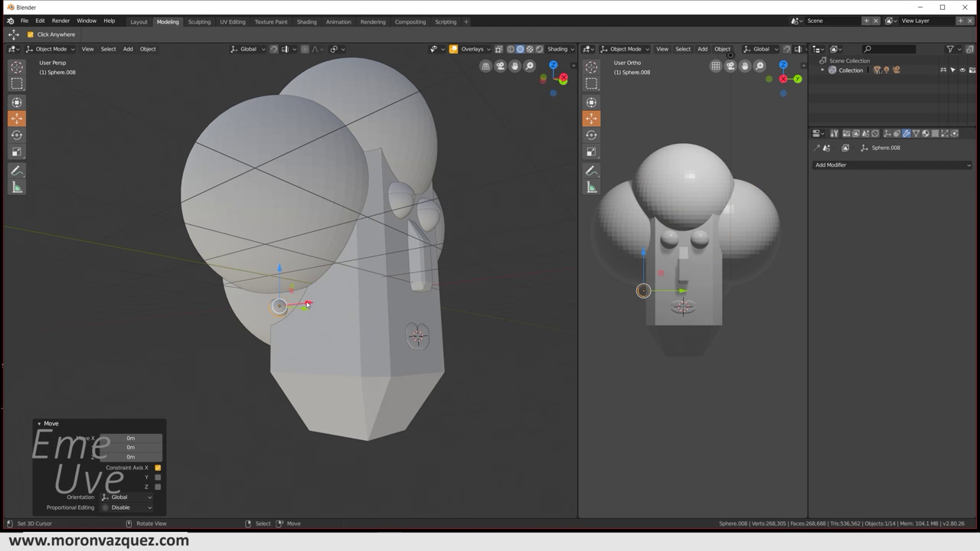
{"action": "key", "text": "shift+d"}
{"action": "key", "text": "y"}
{"action": "left_click", "coordinate": [401, 310]}
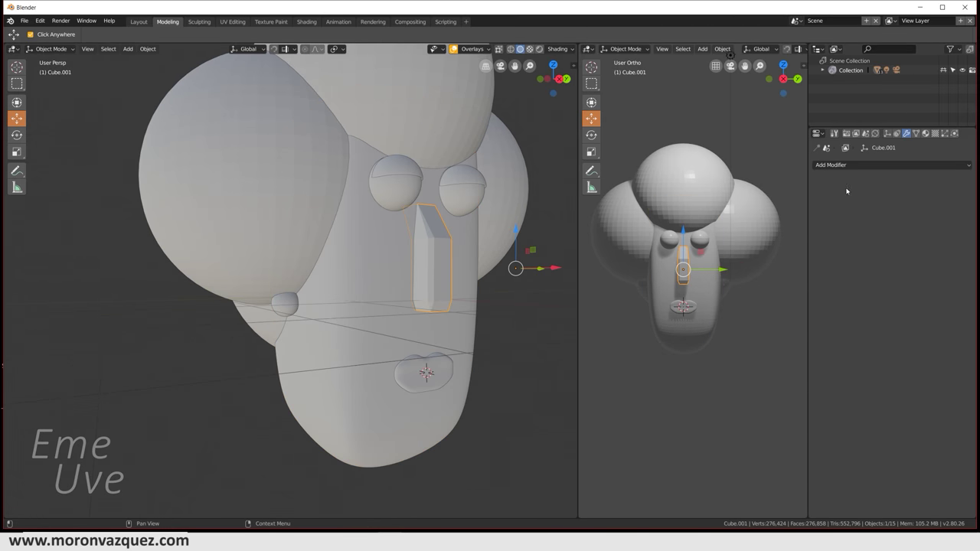
{"action": "middle_click_drag", "start_coordinate": [493, 219], "coordinate": [368, 185]}
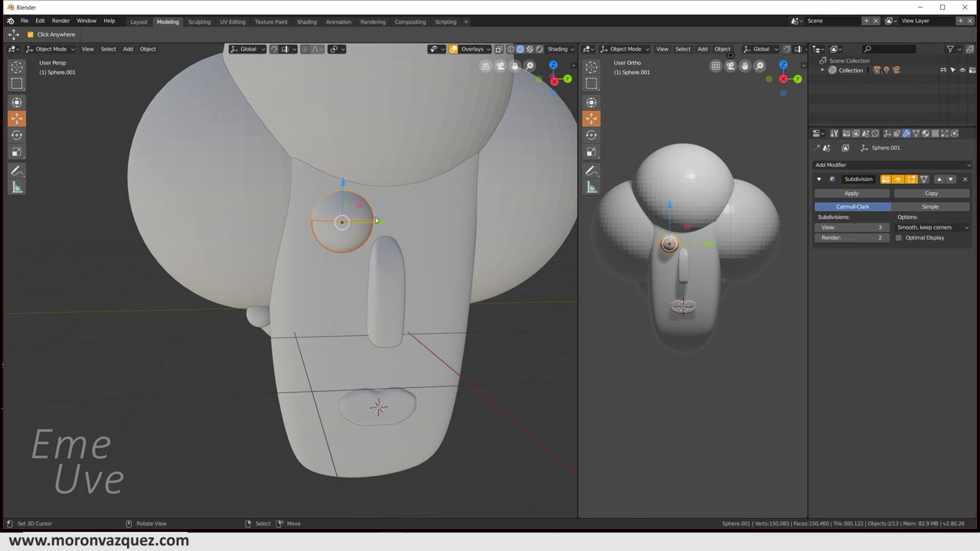
{"action": "key", "text": "shift+d"}
Step: Add a cylinder neck below the head and smooth it with subdivision
{"action": "key", "text": "shift+a"}
{"action": "left_click", "coordinate": [415, 340]}
{"action": "key", "text": "g"}
{"action": "key", "text": "z"}
{"action": "key", "text": "ctrl+grave"}
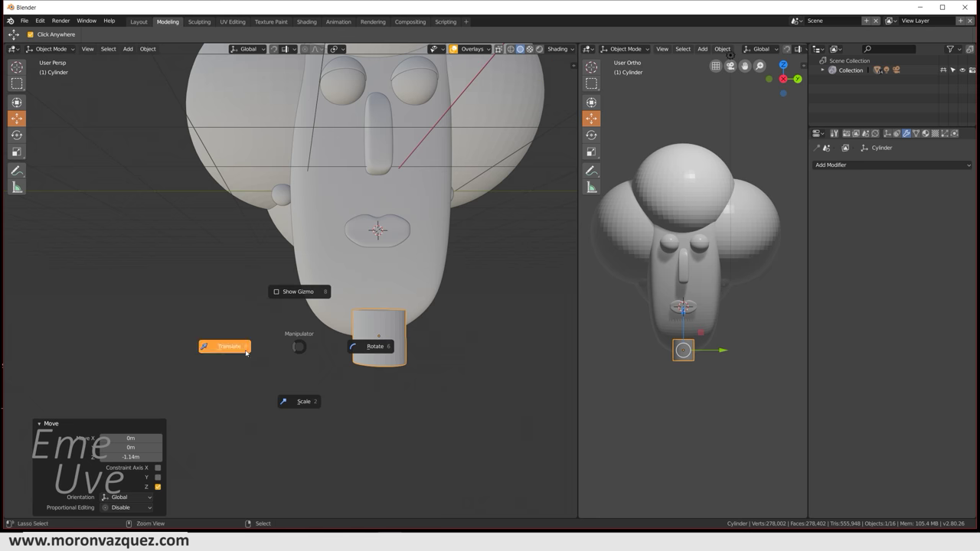
{"action": "left_click", "coordinate": [246, 353]}
{"action": "key", "text": "ctrl+grave"}
{"action": "middle_click_drag", "start_coordinate": [375, 337], "coordinate": [412, 309]}
{"action": "key", "text": "ctrl+4"}
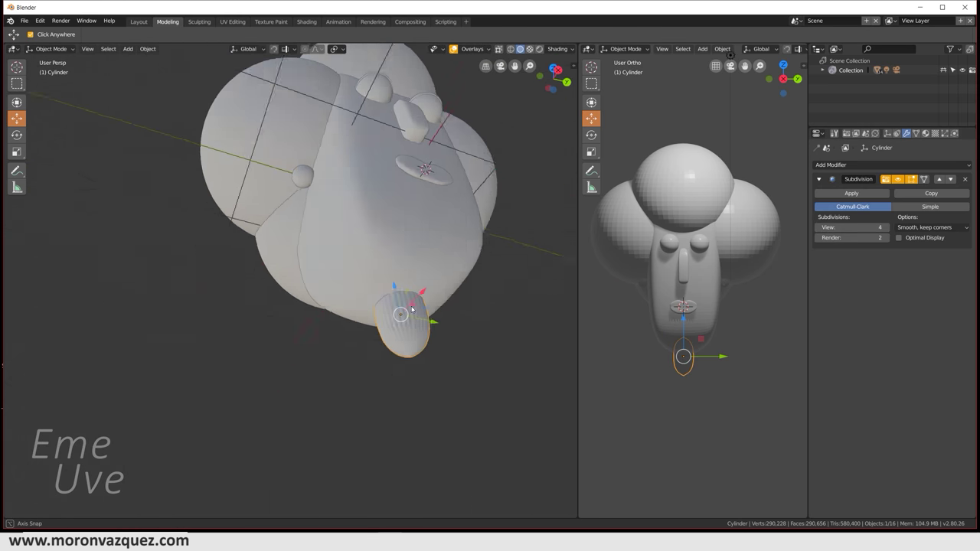
Step: Duplicate the neck cylinder in place for a collar and save the file as señora.blend
{"action": "key", "text": "ctrl+z"}
{"action": "key", "text": "shift+d"}
{"action": "key", "text": "Escape"}
{"action": "key", "text": "ctrl+s"}
{"action": "key", "text": "Return"}
{"action": "scroll", "coordinate": [490, 303], "scroll_direction": "up", "scroll_amount": 3}
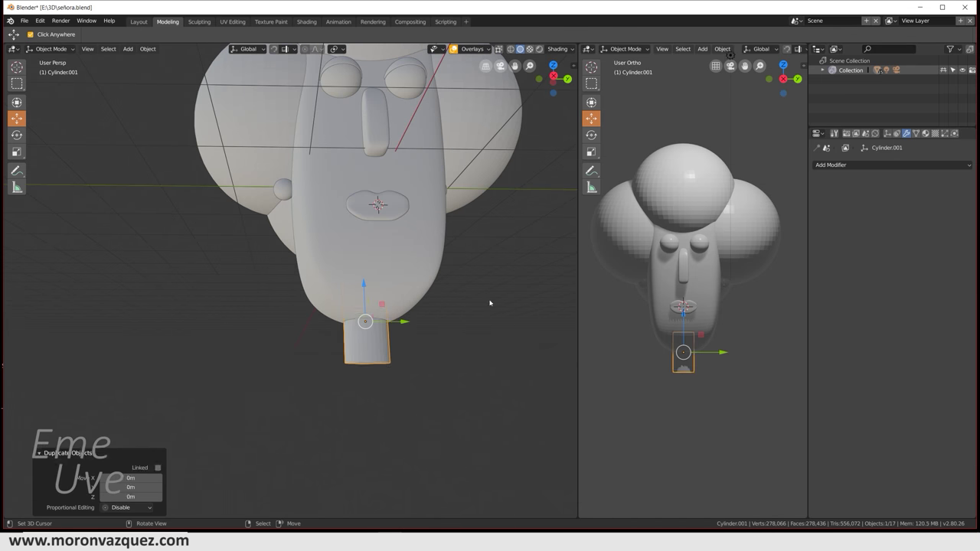
{"action": "key", "text": "KP_Decimal"}
Step: Pull the collar's front top vertex down into a V notch
{"action": "left_click", "coordinate": [50, 49]}
{"action": "left_click", "coordinate": [53, 76]}
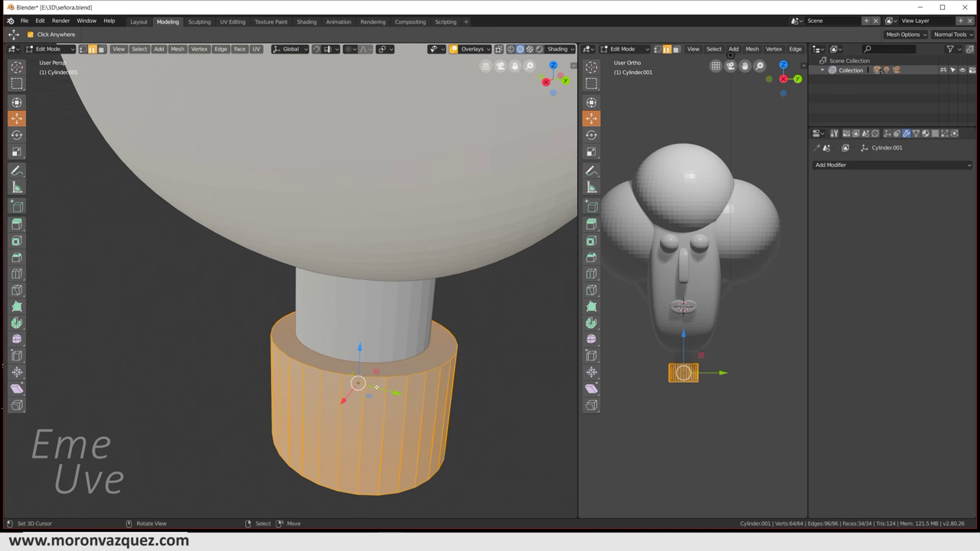
{"action": "middle_click_drag", "start_coordinate": [426, 362], "coordinate": [338, 411]}
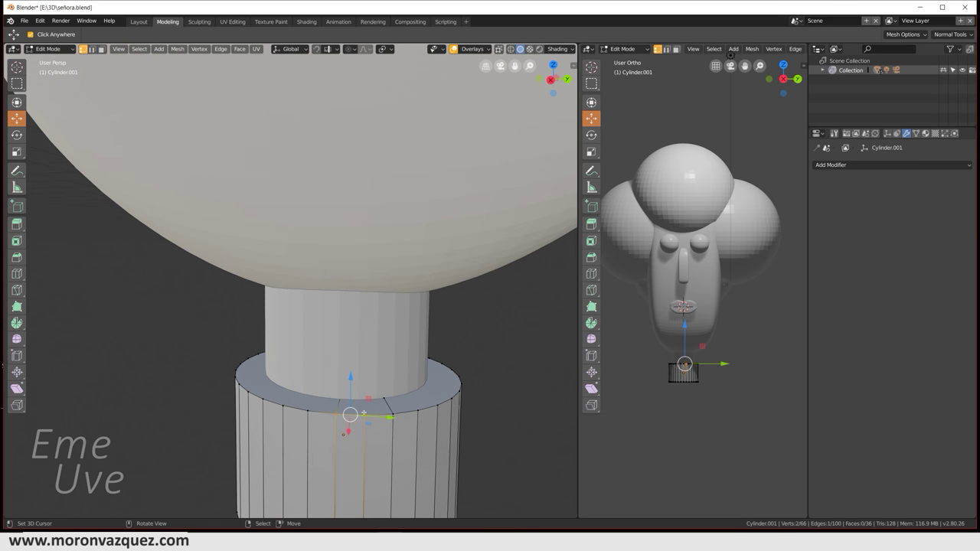
{"action": "key", "text": "g"}
{"action": "key", "text": "z"}
{"action": "left_click", "coordinate": [410, 322]}
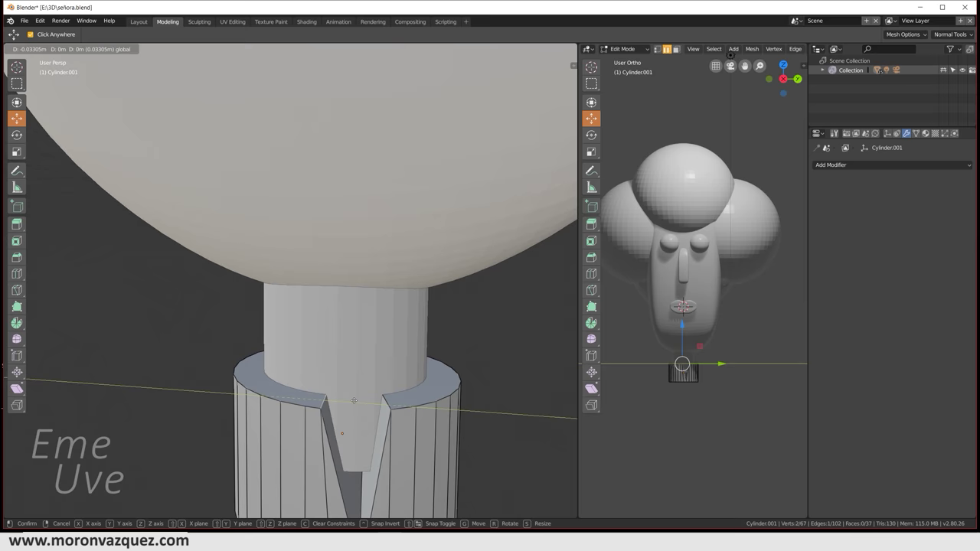
{"action": "key", "text": "Tab"}
Step: Add a cube for the torso and bevel its top edges
{"action": "scroll", "coordinate": [378, 278], "scroll_direction": "down", "scroll_amount": 5}
{"action": "scroll", "coordinate": [321, 229], "scroll_direction": "up", "scroll_amount": 4}
{"action": "key", "text": "shift+a"}
{"action": "left_click", "coordinate": [406, 330]}
{"action": "scroll", "coordinate": [313, 182], "scroll_direction": "down", "scroll_amount": 3}
{"action": "left_click", "coordinate": [52, 48]}
{"action": "left_click", "coordinate": [53, 74]}
{"action": "key", "text": "ctrl+b"}
{"action": "key", "text": "Tab"}
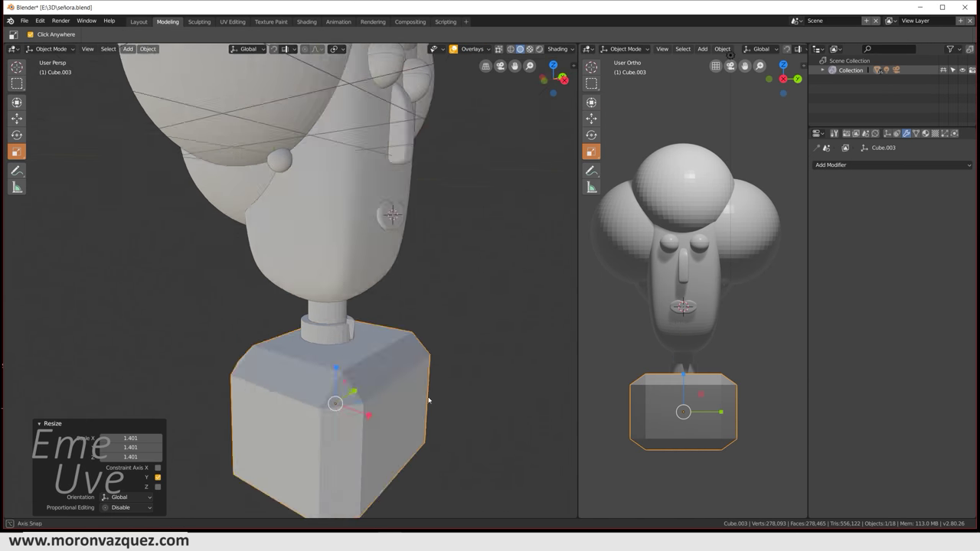
Step: Scale the torso up and round it with an applied level-2 Subdivision modifier
{"action": "key", "text": "s"}
{"action": "key", "text": "KP_1"}
{"action": "key", "text": "ctrl+2"}
{"action": "scroll", "coordinate": [321, 306], "scroll_direction": "up", "scroll_amount": 3}
{"action": "left_click", "coordinate": [51, 48]}
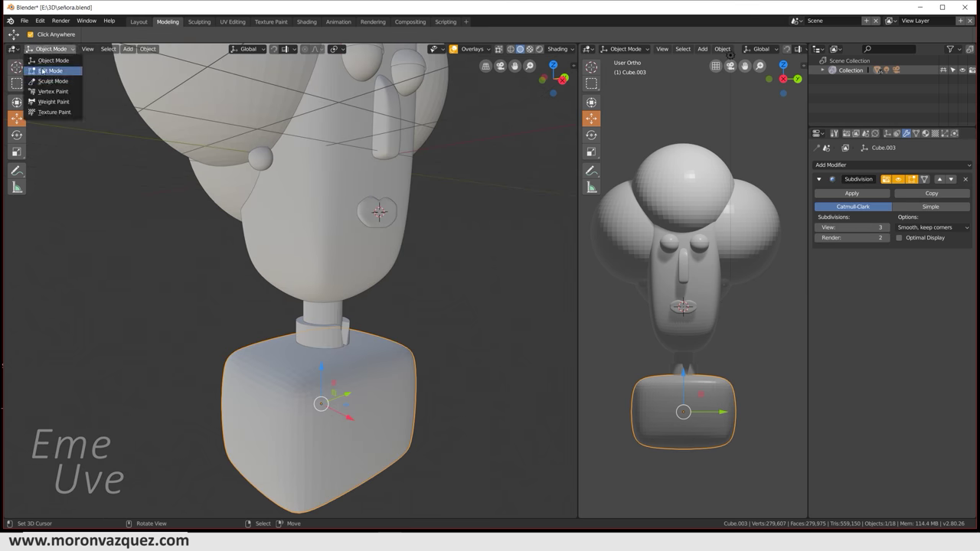
{"action": "left_click", "coordinate": [50, 71]}
{"action": "left_click", "coordinate": [51, 48]}
{"action": "left_click", "coordinate": [49, 60]}
{"action": "left_click", "coordinate": [852, 193]}
Step: Pull the torso's bottom vertices down with smooth proportional editing for a wavy hem
{"action": "key", "text": "Tab"}
{"action": "middle_click_drag", "start_coordinate": [229, 229], "coordinate": [184, 145]}
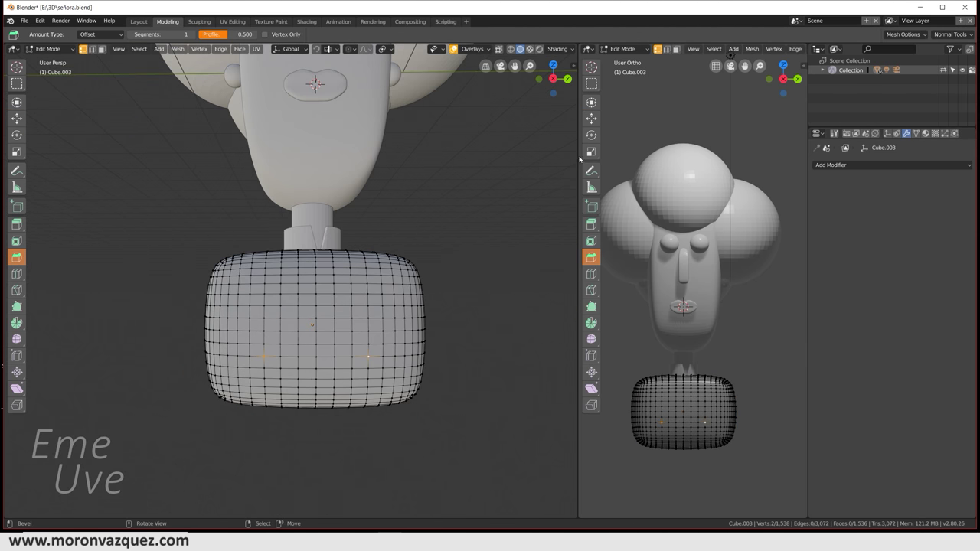
{"action": "left_click", "coordinate": [363, 48]}
{"action": "left_click", "coordinate": [359, 66]}
{"action": "left_click", "coordinate": [17, 118]}
{"action": "left_click_drag", "start_coordinate": [318, 329], "coordinate": [318, 350]}
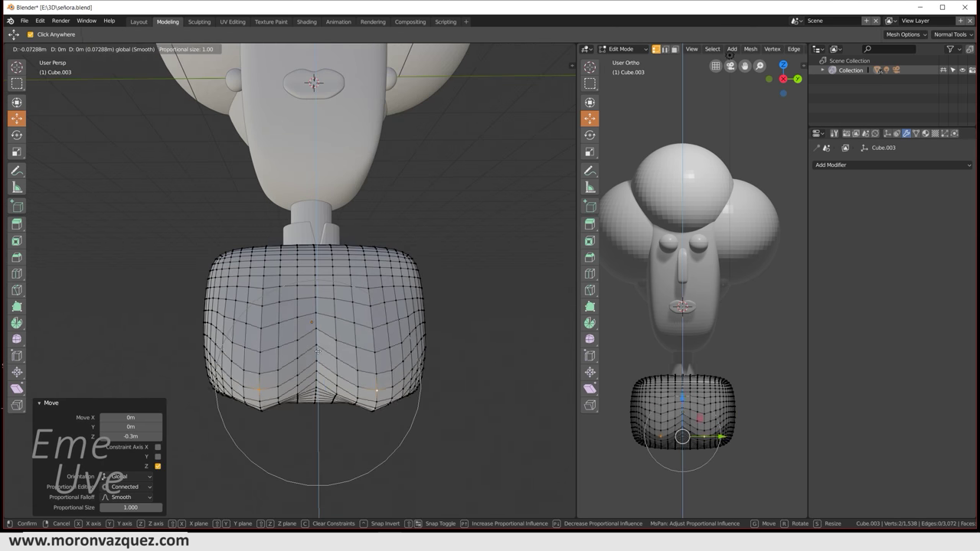
{"action": "left_click", "coordinate": [337, 414]}
{"action": "middle_click_drag", "start_coordinate": [337, 414], "coordinate": [459, 307]}
{"action": "key", "text": "Tab"}
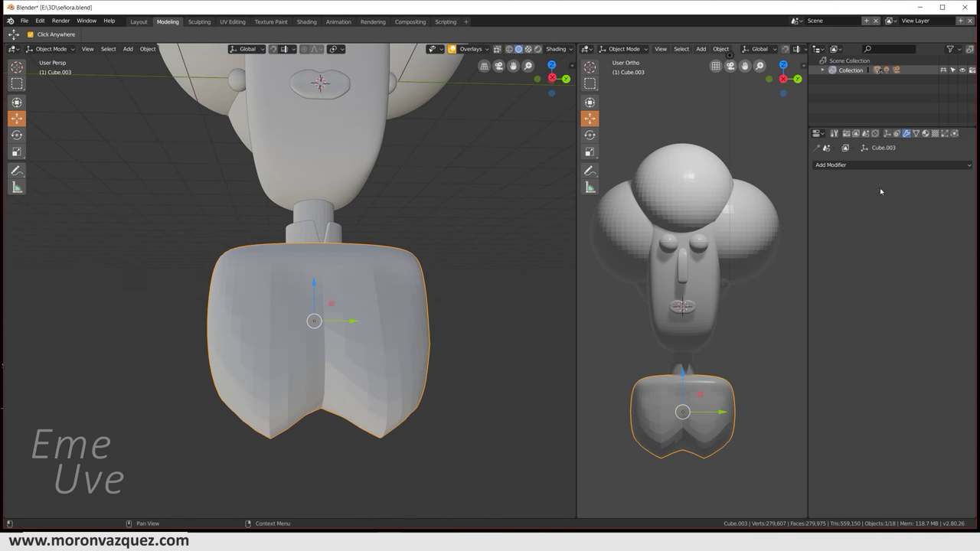
Step: Add a scaled cube beside the torso as an arm, smoothed with level-3 subdivision
{"action": "middle_click_drag", "start_coordinate": [533, 253], "coordinate": [454, 287]}
{"action": "left_click", "coordinate": [46, 48]}
{"action": "key", "text": "s"}
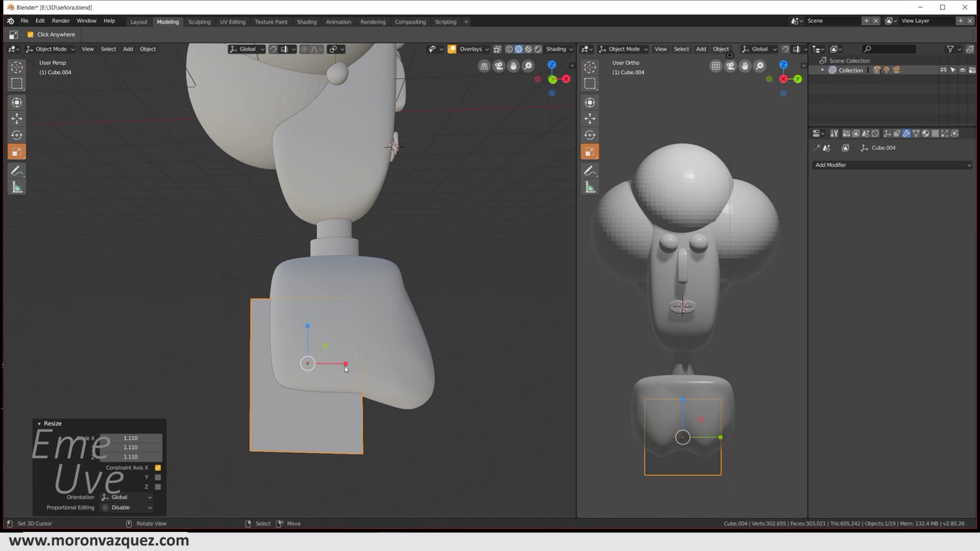
{"action": "left_click", "coordinate": [344, 364]}
{"action": "key", "text": "KP_1"}
{"action": "key", "text": "ctrl+3"}
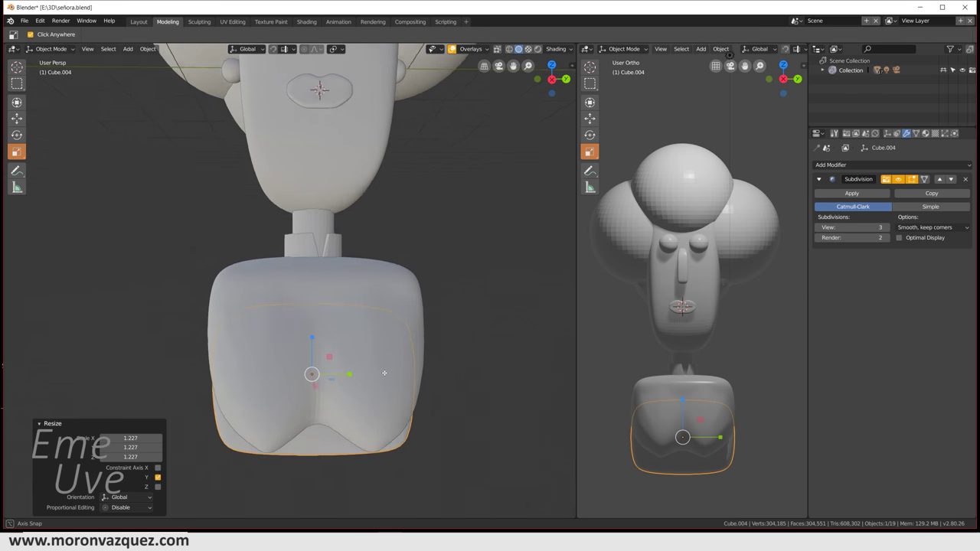
Step: Mirror a copy of the arm across X to the other side, then rotate the collar ring
{"action": "key", "text": "shift+a"}
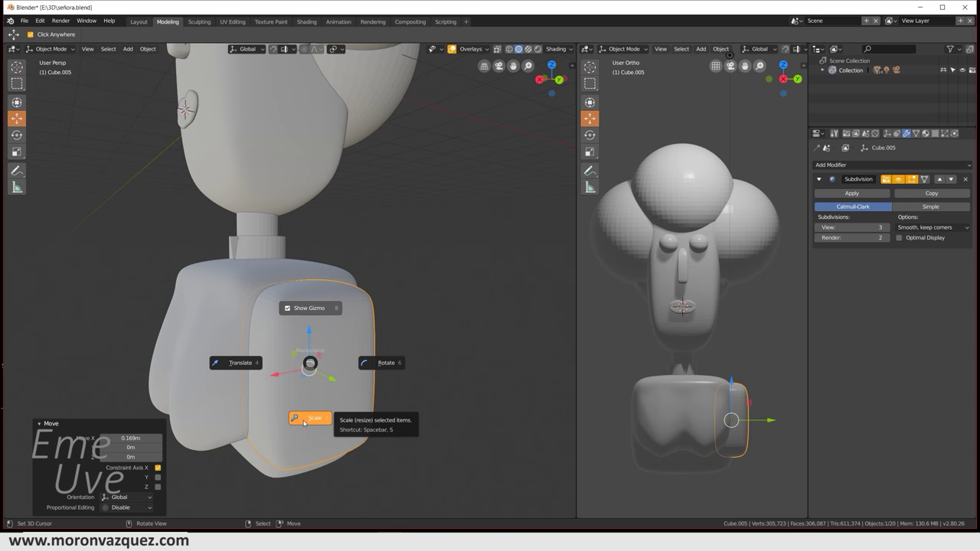
{"action": "key", "text": "shift+d"}
{"action": "key", "text": "ctrl+m"}
{"action": "key", "text": "x"}
{"action": "key", "text": "Return"}
{"action": "left_click", "coordinate": [433, 386], "text": "shift"}
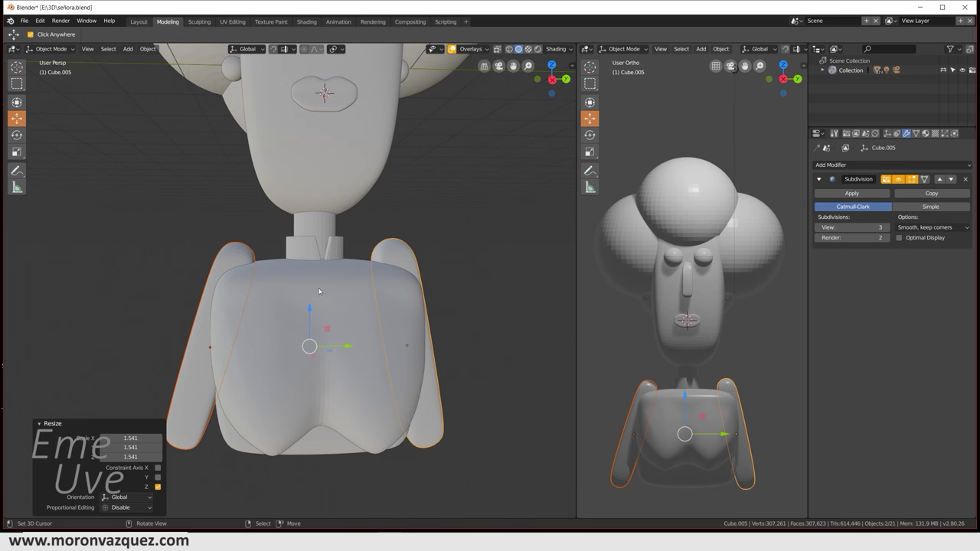
{"action": "left_click", "coordinate": [329, 406]}
{"action": "key", "text": "r"}
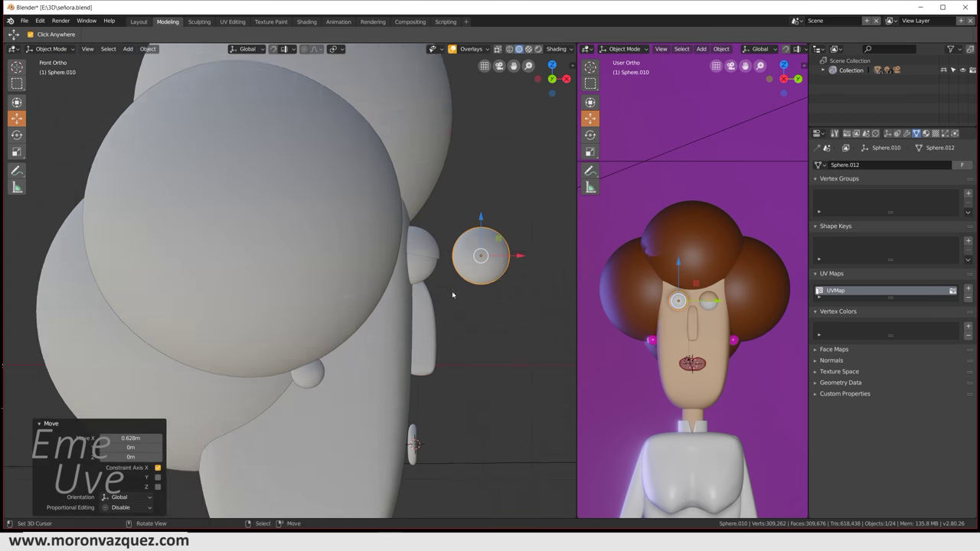
Step: Cut the duplicated eye sphere down to an iris slice and give it a new material
{"action": "left_click", "coordinate": [51, 49]}
{"action": "left_click", "coordinate": [50, 70]}
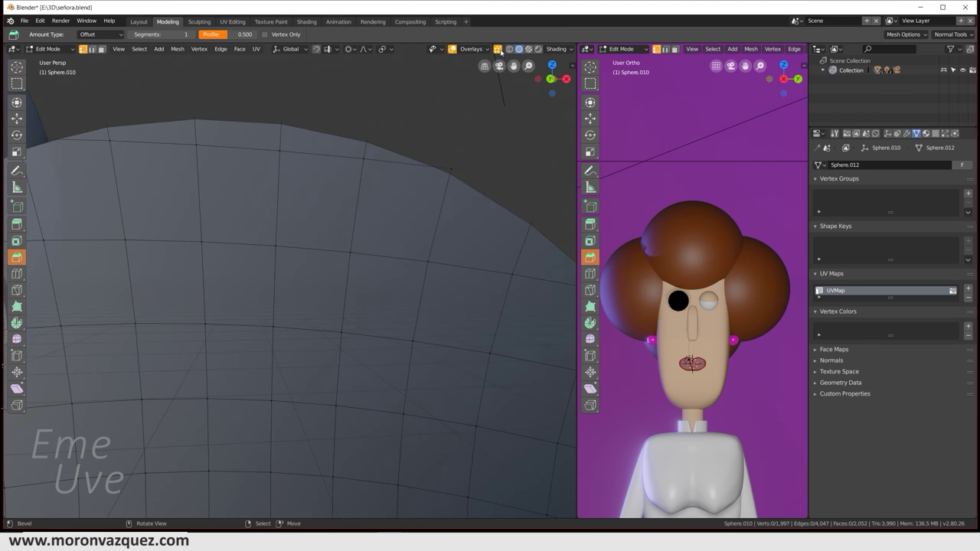
{"action": "left_click_drag", "start_coordinate": [77, 186], "coordinate": [317, 459]}
{"action": "key", "text": "Delete"}
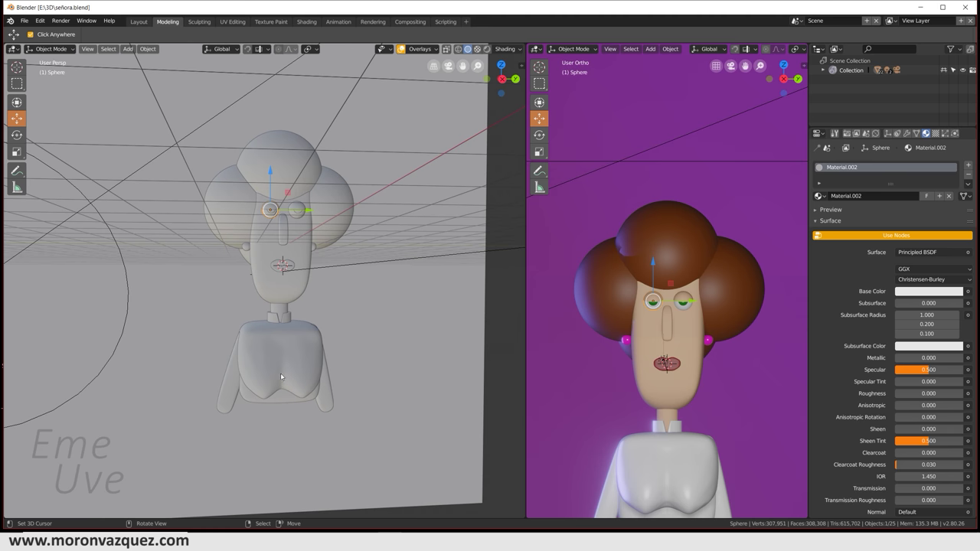
{"action": "left_click", "coordinate": [894, 196]}
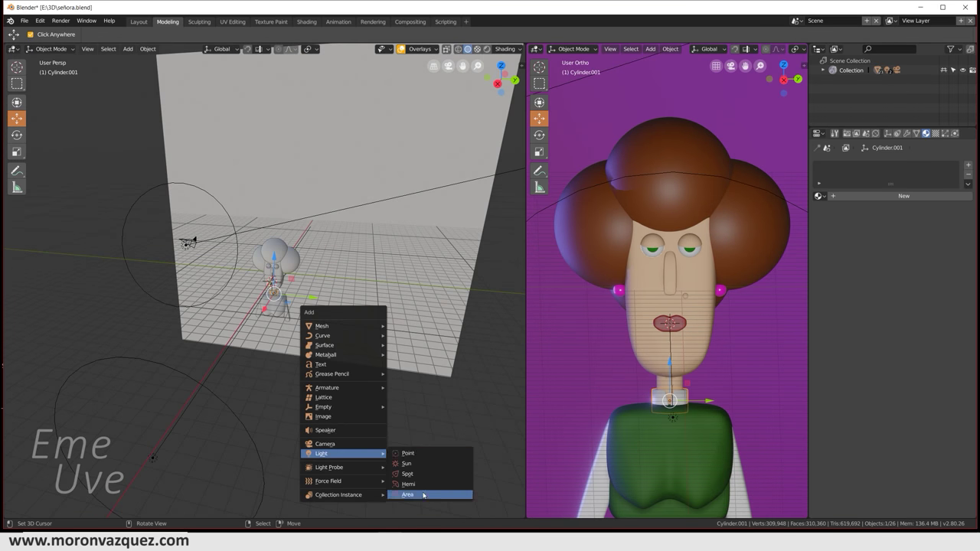
Step: Add an area light to the scene and adjust a value in its properties
{"action": "left_click", "coordinate": [423, 495]}
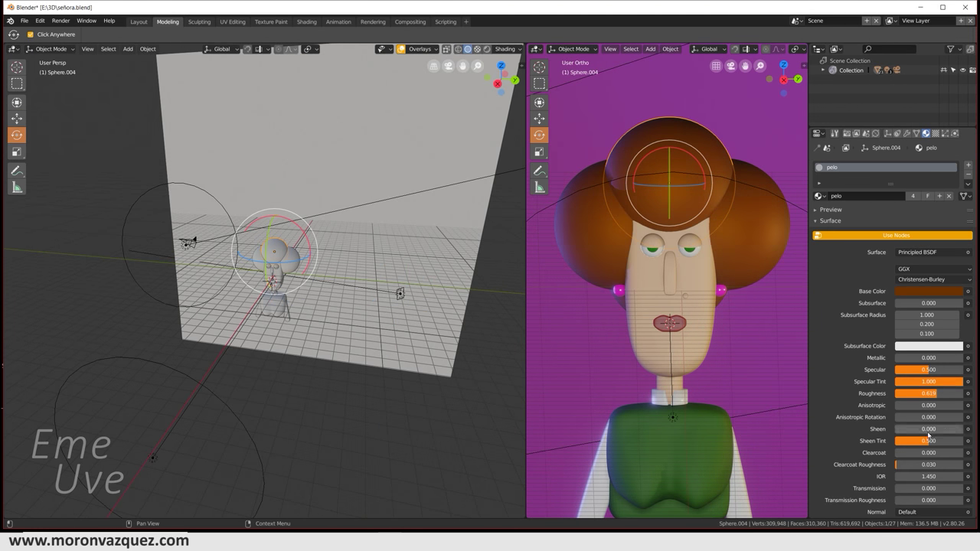
{"action": "scroll", "coordinate": [888, 344], "scroll_direction": "down", "scroll_amount": 2}
{"action": "left_click_drag", "start_coordinate": [929, 430], "coordinate": [965, 430]}
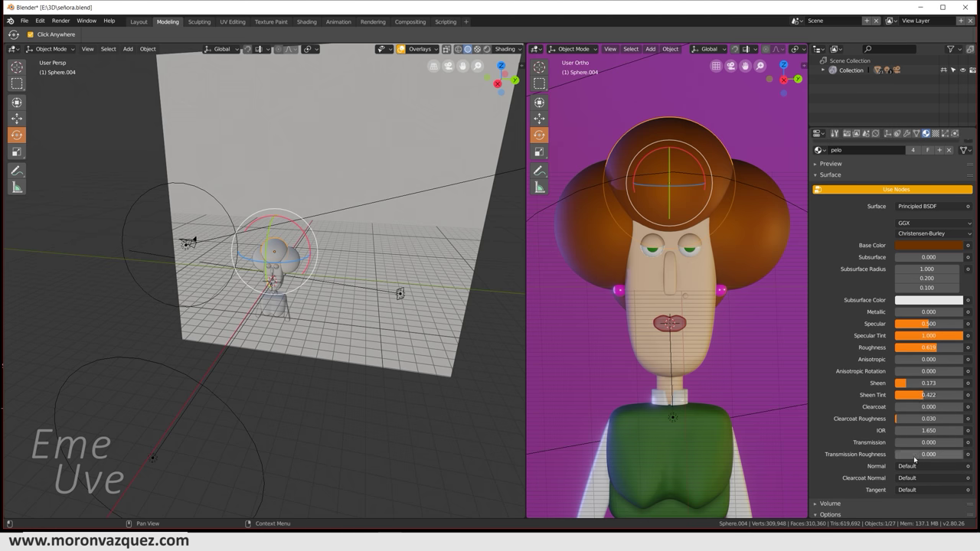